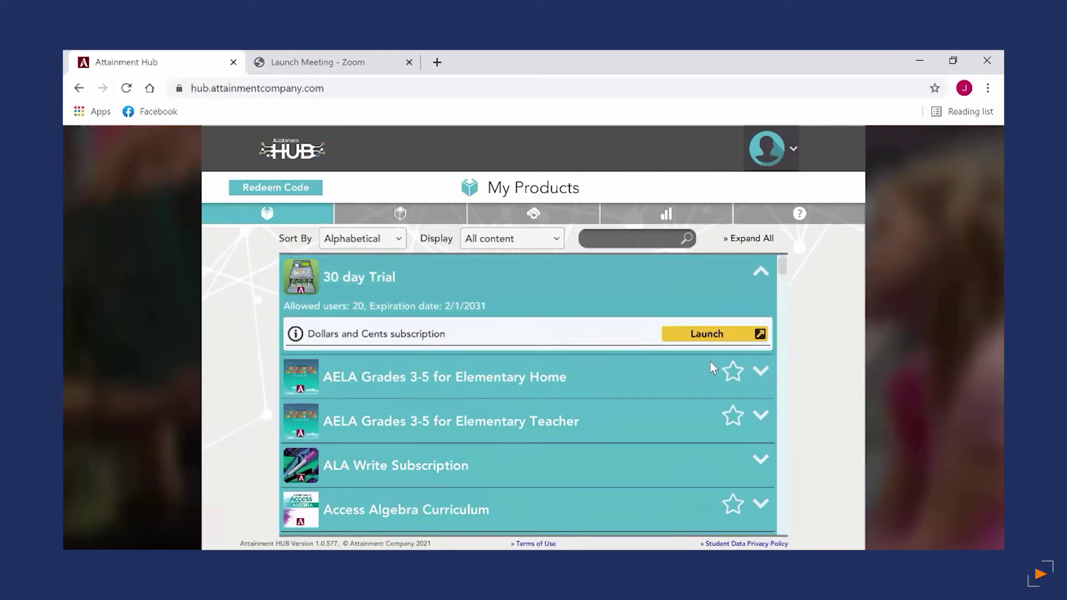
- Expand AELA Grades 3-5 for Elementary Home to reveal its Home lessons and Additional Elementary Resources downloads
{"action": "left_click", "coordinate": [760, 371]}
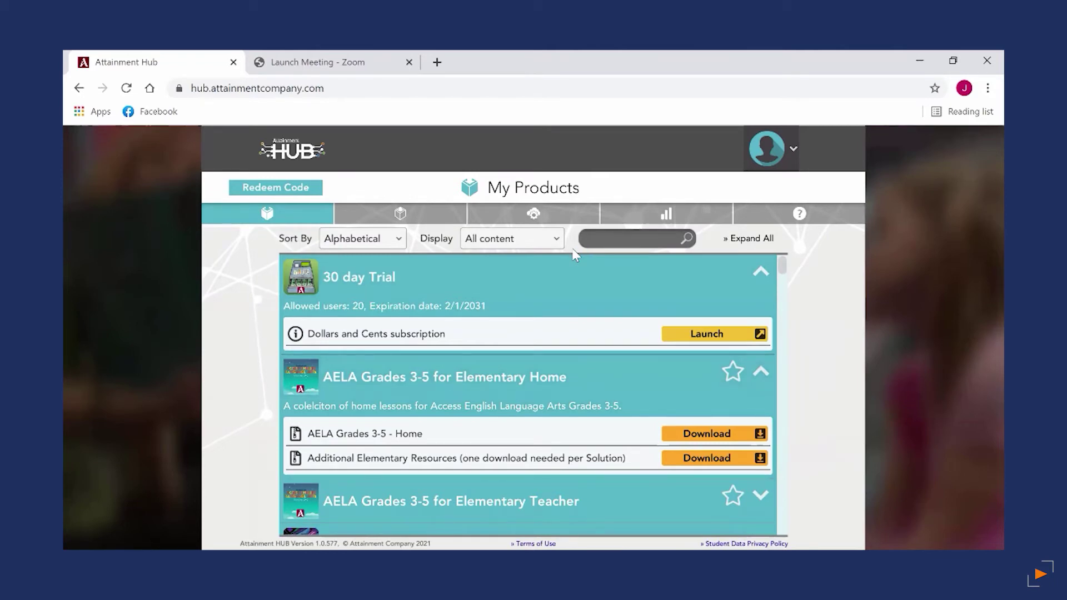
- Open Cloud Management and scroll the existing student's Programs list to review her assignments
{"action": "left_click", "coordinate": [541, 216]}
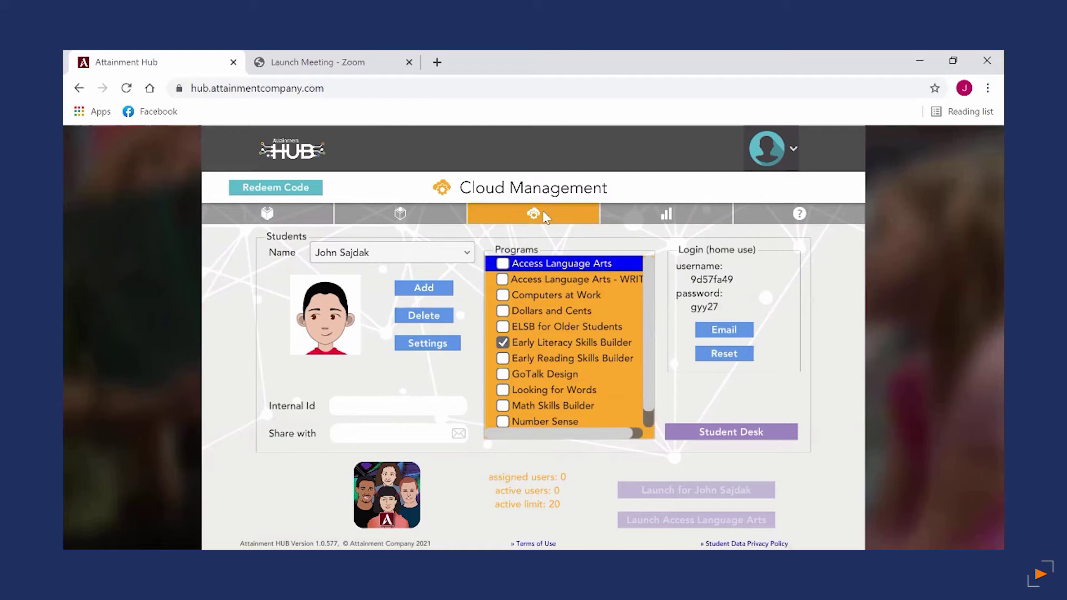
{"action": "scroll", "coordinate": [558, 339], "scroll_direction": "down", "scroll_amount": 1}
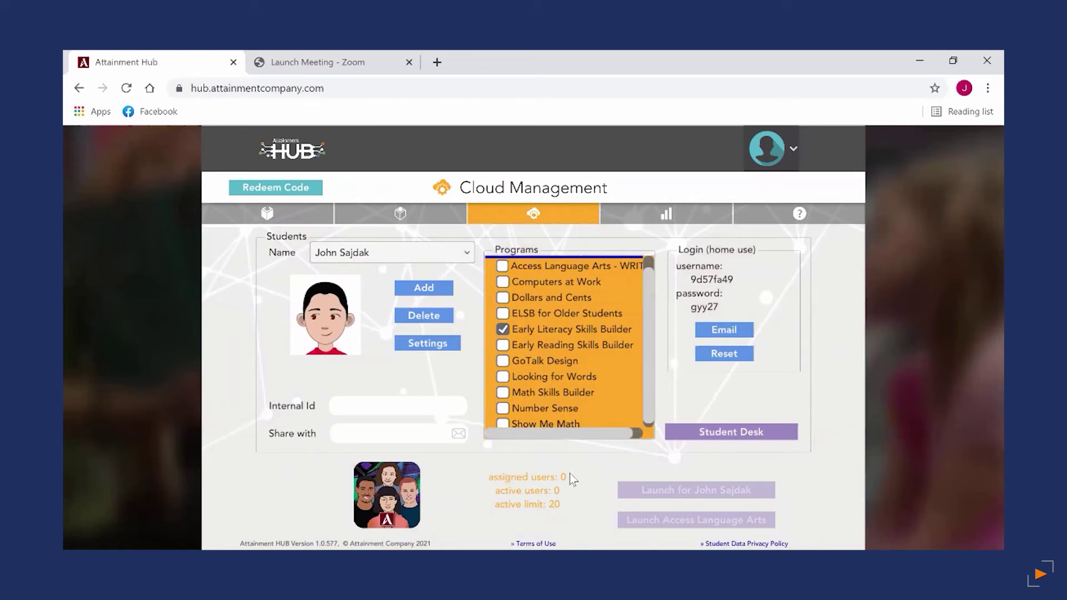
- Add a new student under her first name and give her avatar 6
{"action": "left_click", "coordinate": [414, 254]}
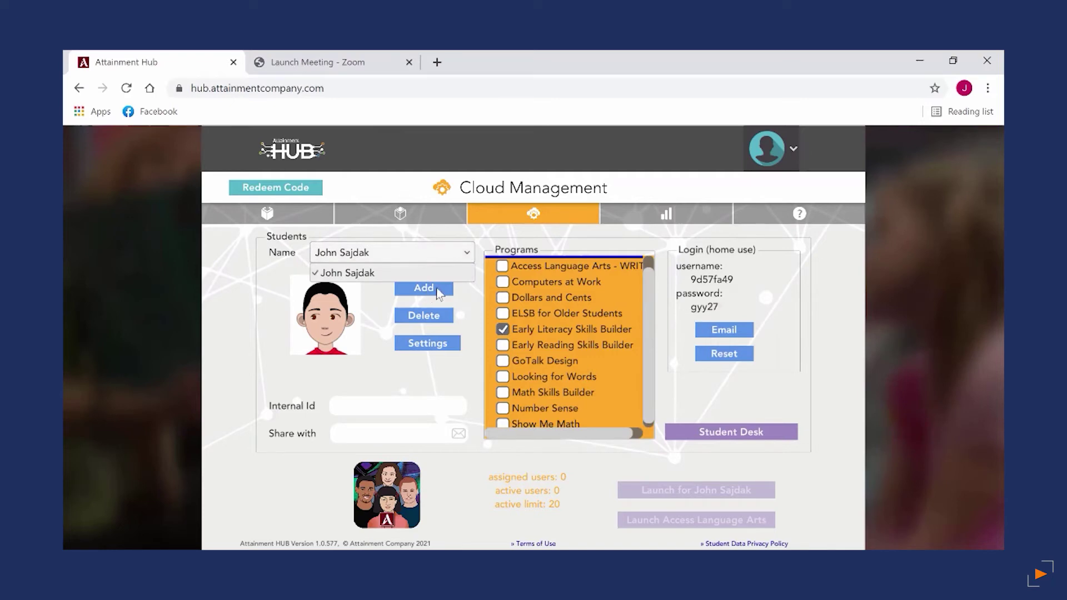
{"action": "left_click", "coordinate": [423, 273]}
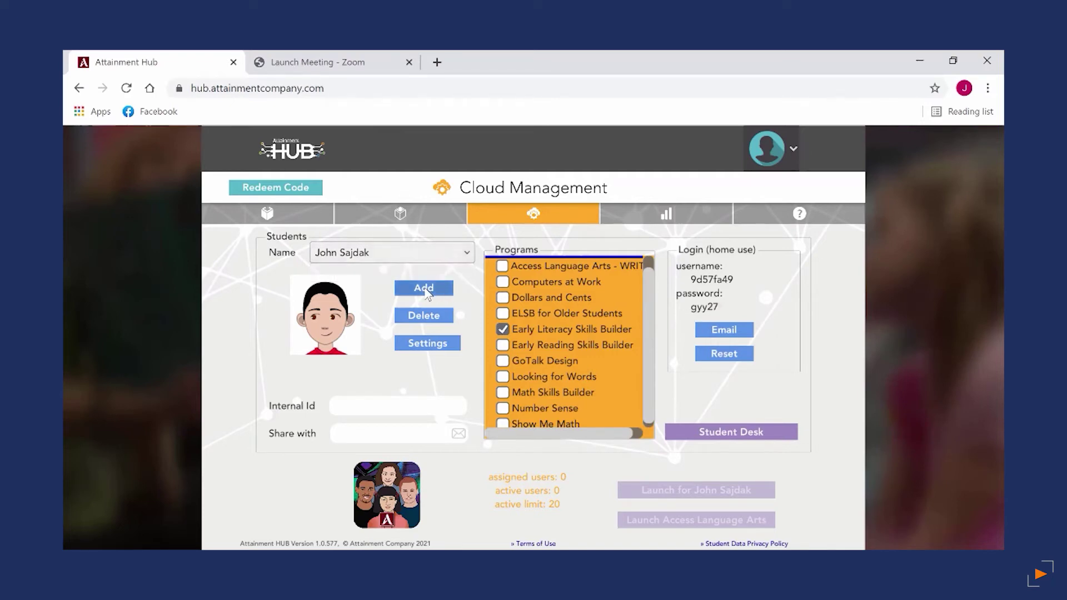
{"action": "left_click", "coordinate": [425, 291]}
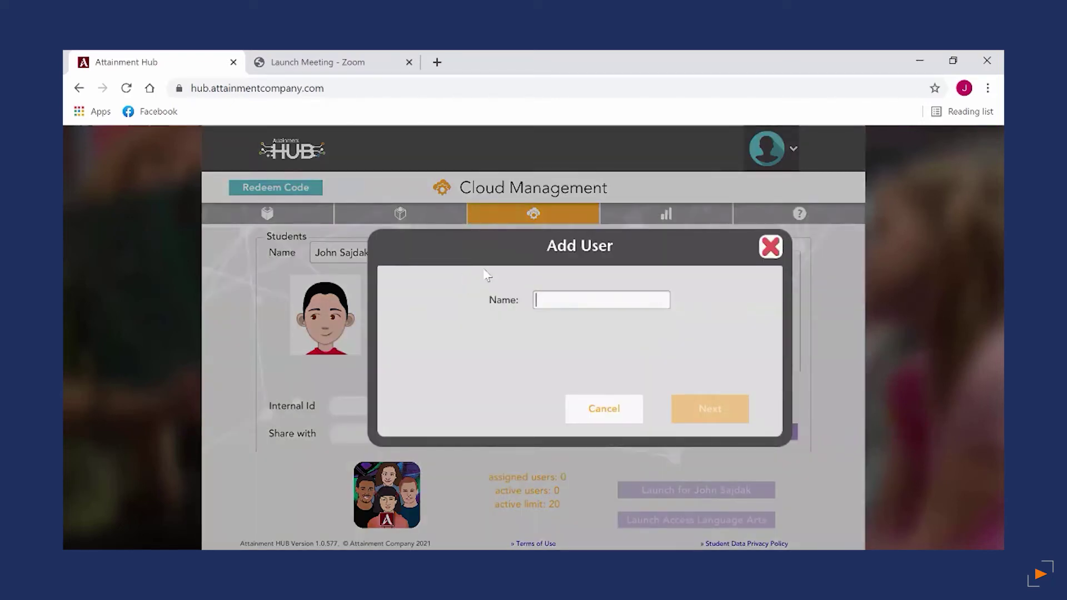
{"action": "type", "text": "Desiree"}
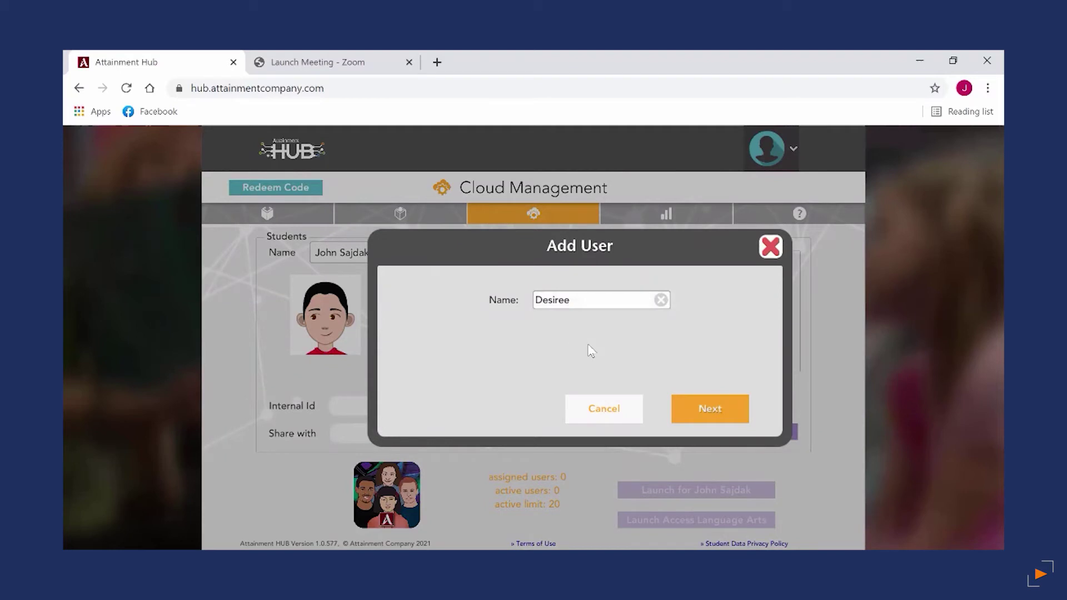
{"action": "key", "text": "Return"}
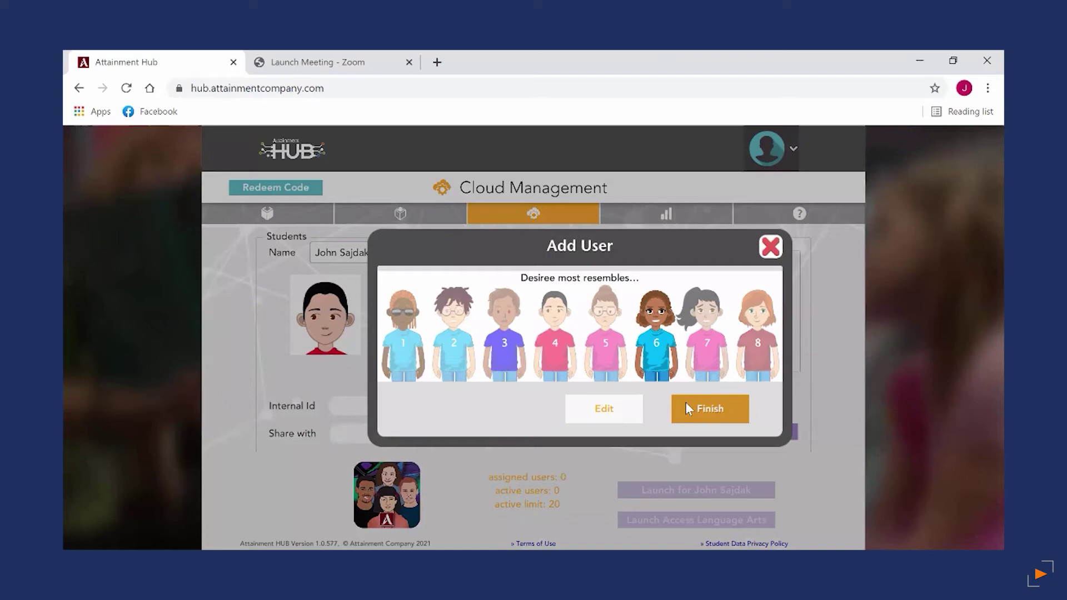
{"action": "left_click", "coordinate": [687, 397]}
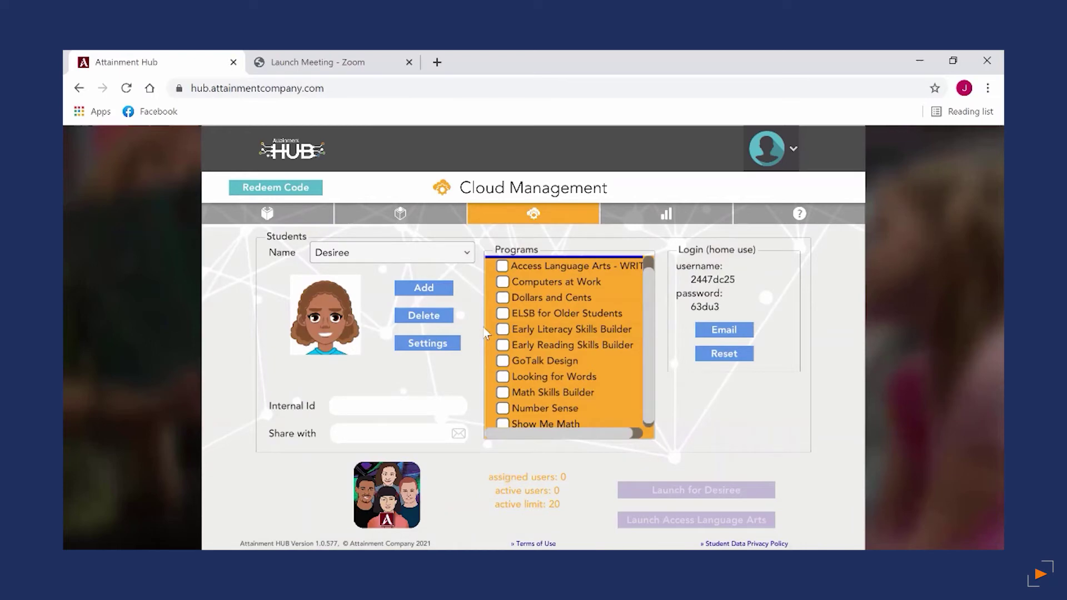
- Give the new student's avatar short cropped hair, different eyes and an aviator cap with goggles
{"action": "left_click", "coordinate": [429, 346]}
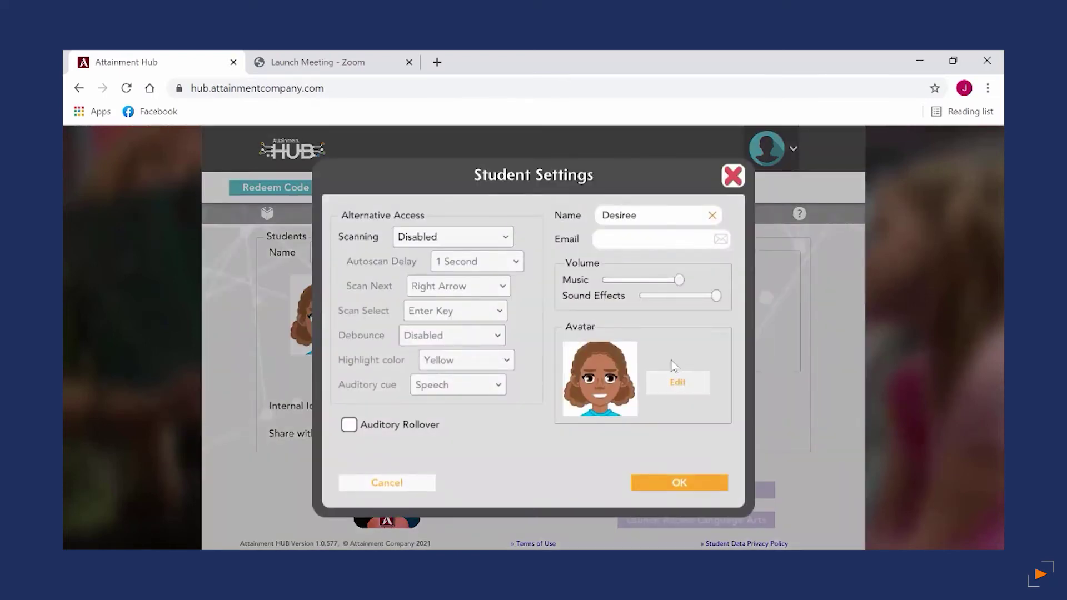
{"action": "left_click", "coordinate": [674, 381]}
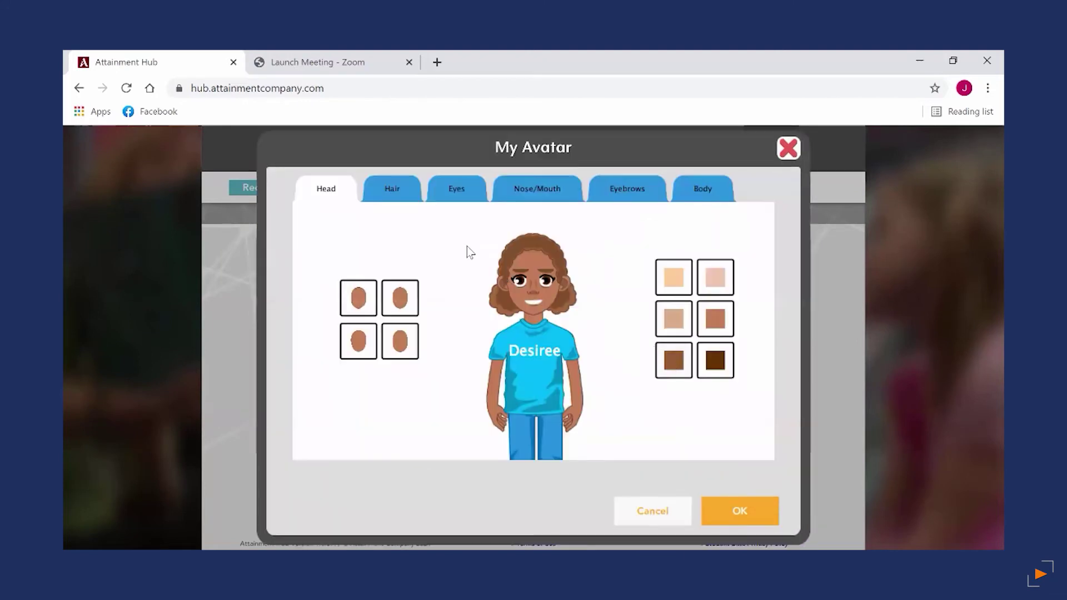
{"action": "left_click", "coordinate": [398, 190]}
{"action": "left_click", "coordinate": [367, 279]}
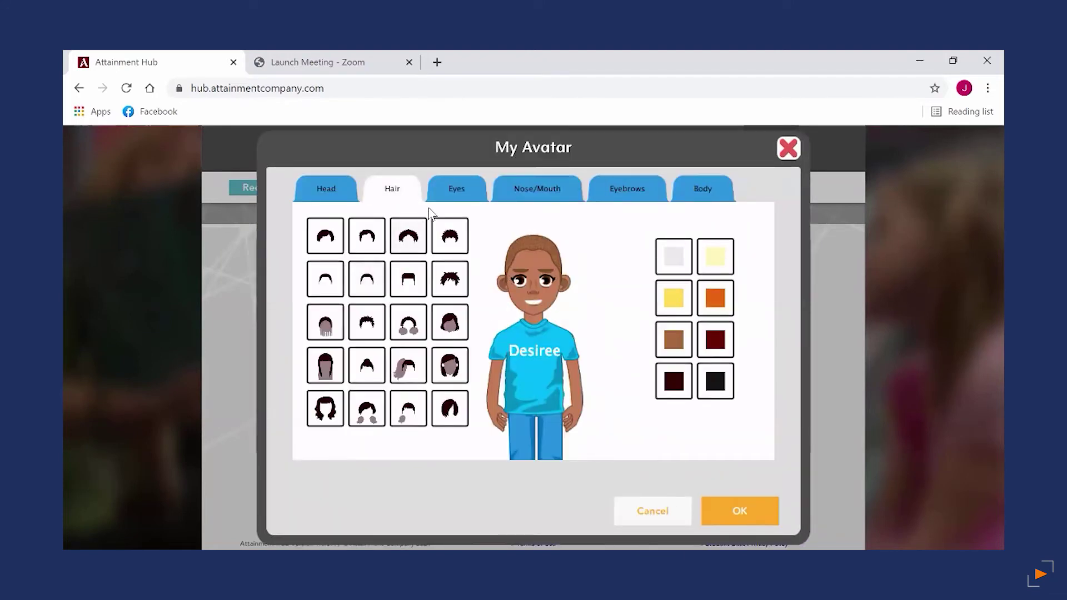
{"action": "left_click", "coordinate": [457, 180]}
{"action": "left_click", "coordinate": [414, 279]}
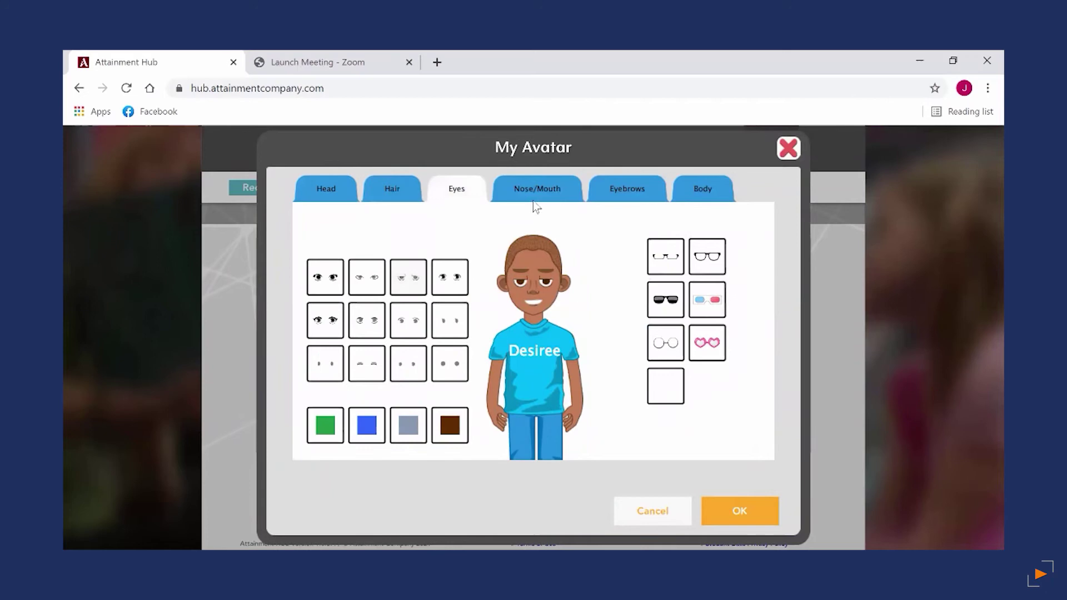
{"action": "left_click", "coordinate": [535, 200]}
{"action": "left_click", "coordinate": [627, 188]}
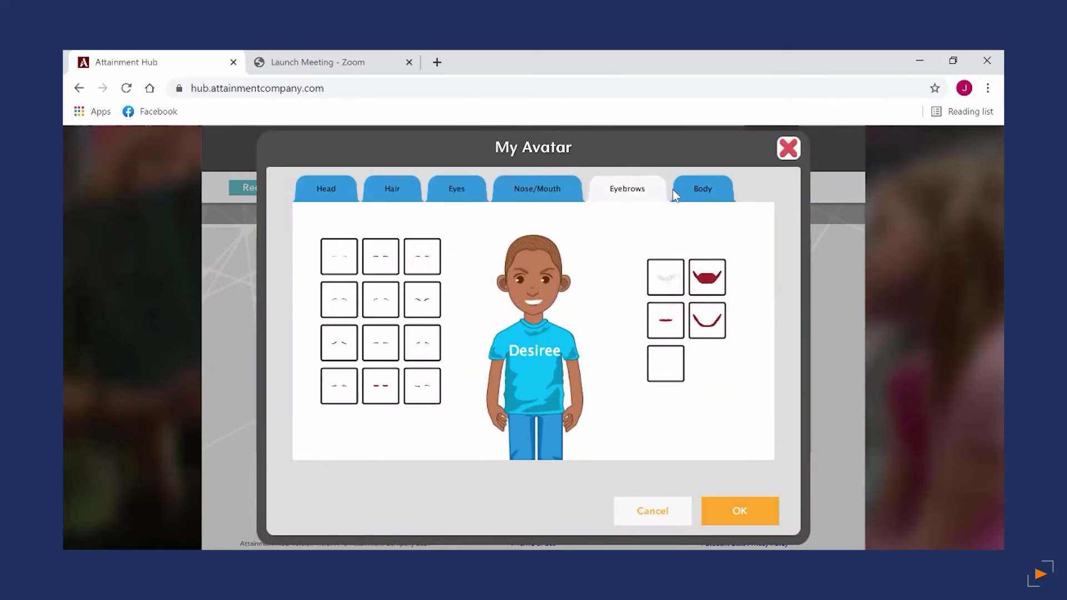
{"action": "left_click", "coordinate": [702, 189]}
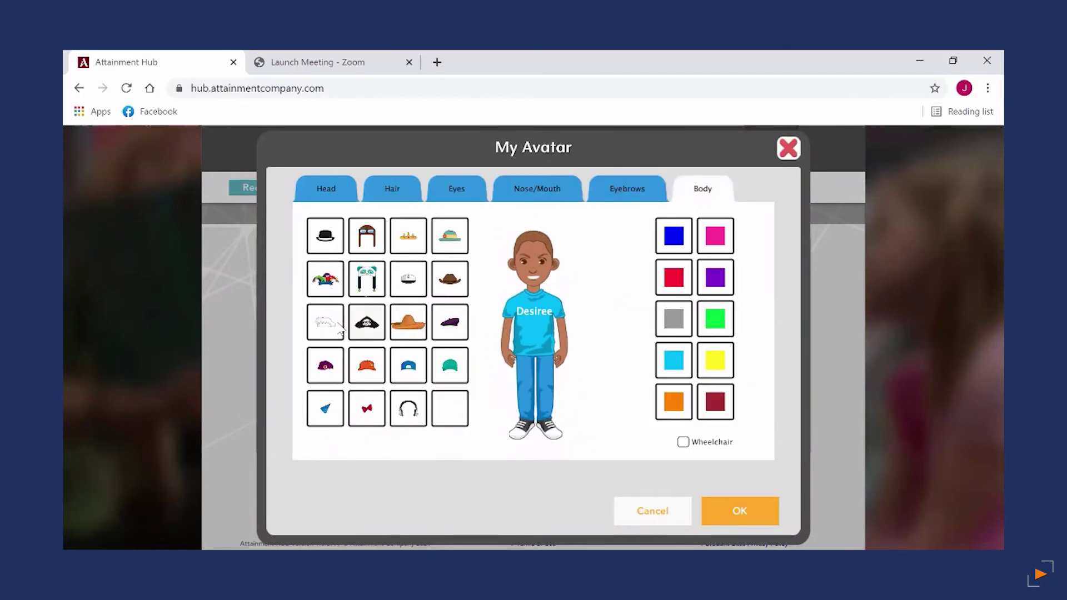
{"action": "left_click", "coordinate": [328, 284]}
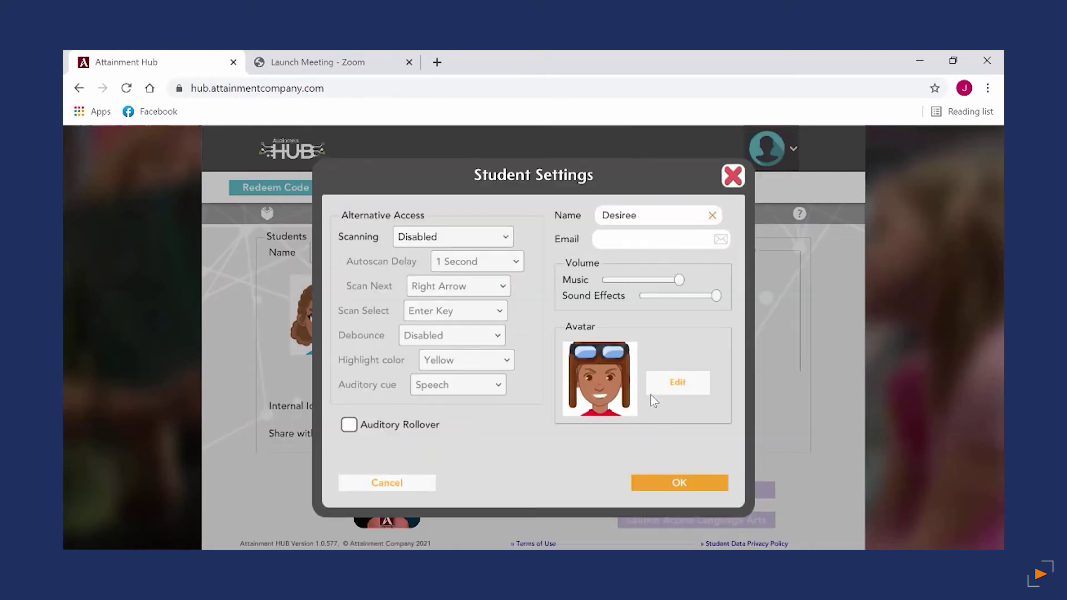
{"action": "key", "text": "Return"}
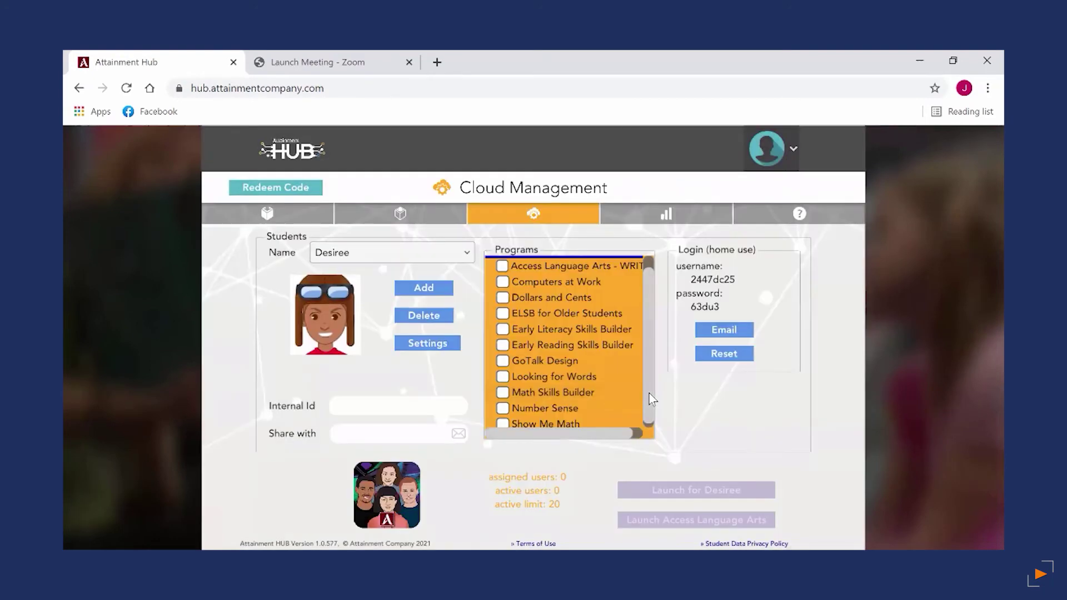
- Assign ELSB for Older Students to the new student and start emailing her home login directions
{"action": "left_click", "coordinate": [502, 314]}
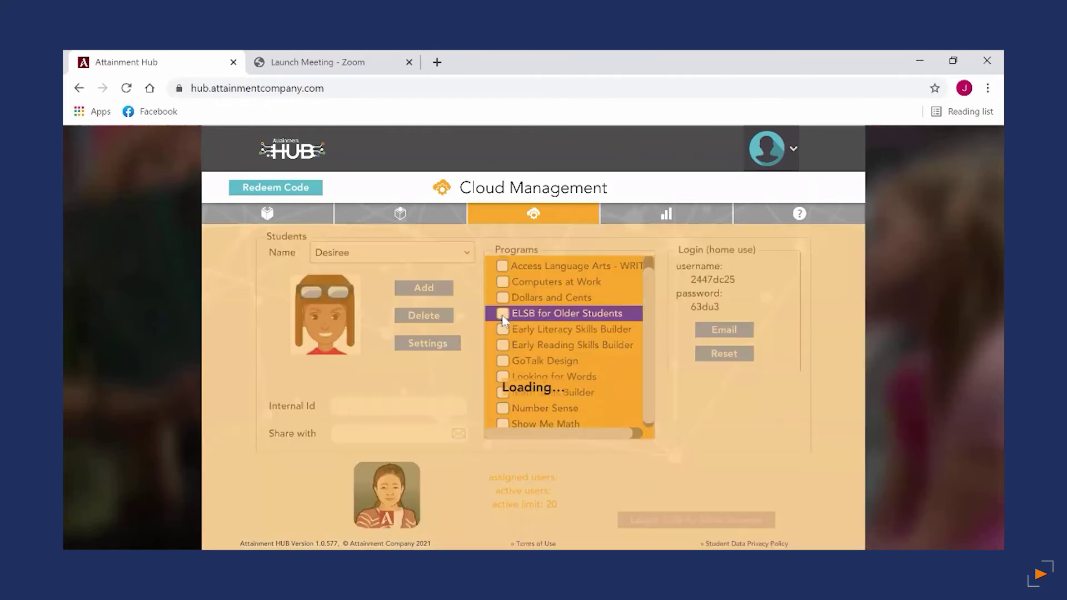
{"action": "left_click", "coordinate": [502, 315]}
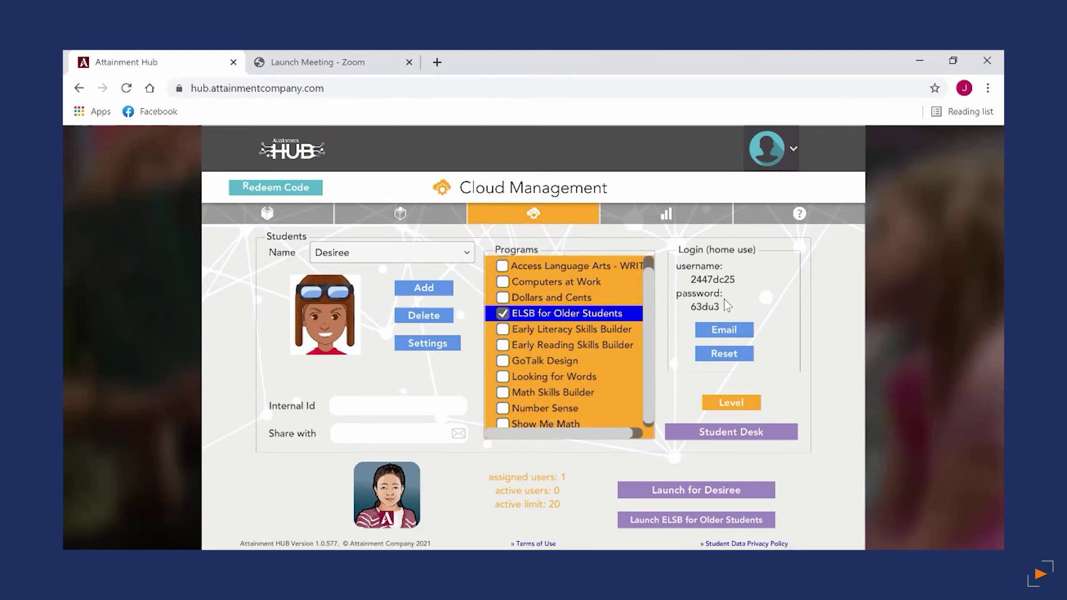
{"action": "left_click", "coordinate": [724, 332]}
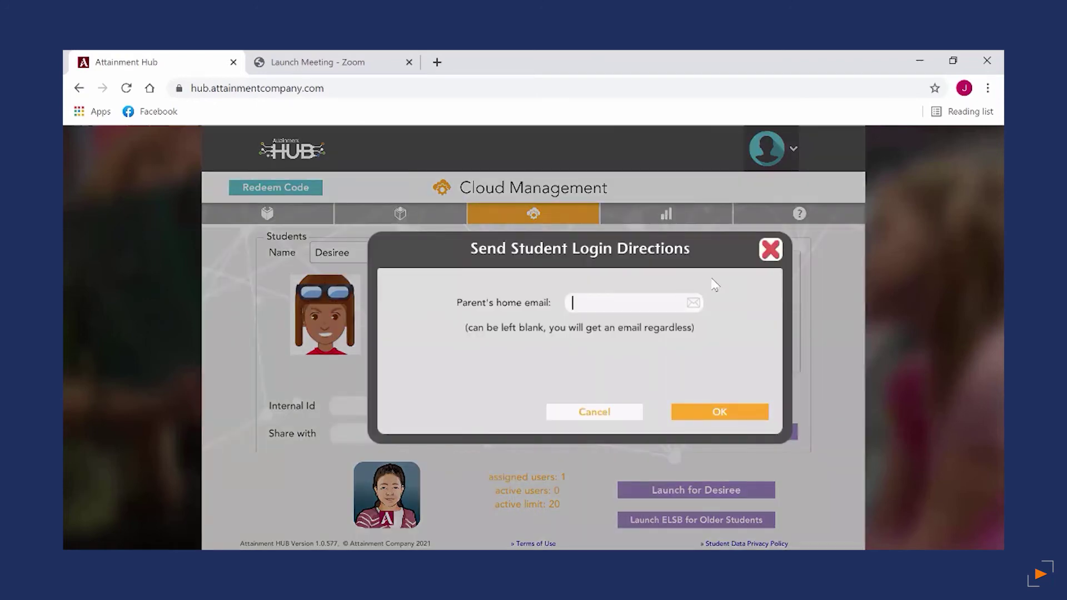
- Close the Send Student Login Directions dialog without sending anything
{"action": "left_click", "coordinate": [770, 249]}
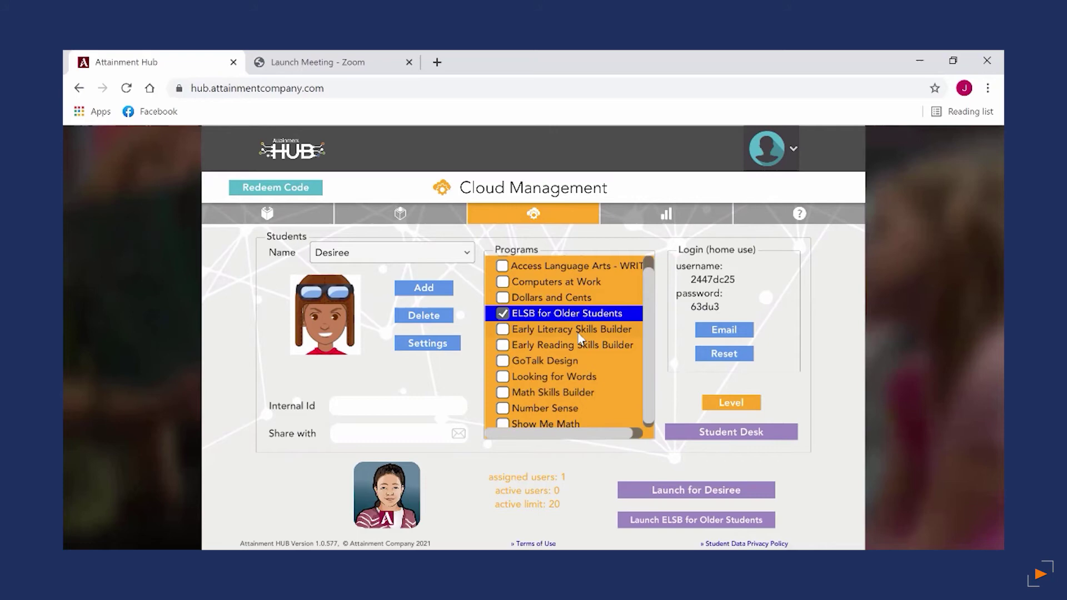
- Swap the student's program from ELSB for Older Students to Dollars and Cents, then open her settings
{"action": "left_click", "coordinate": [503, 314]}
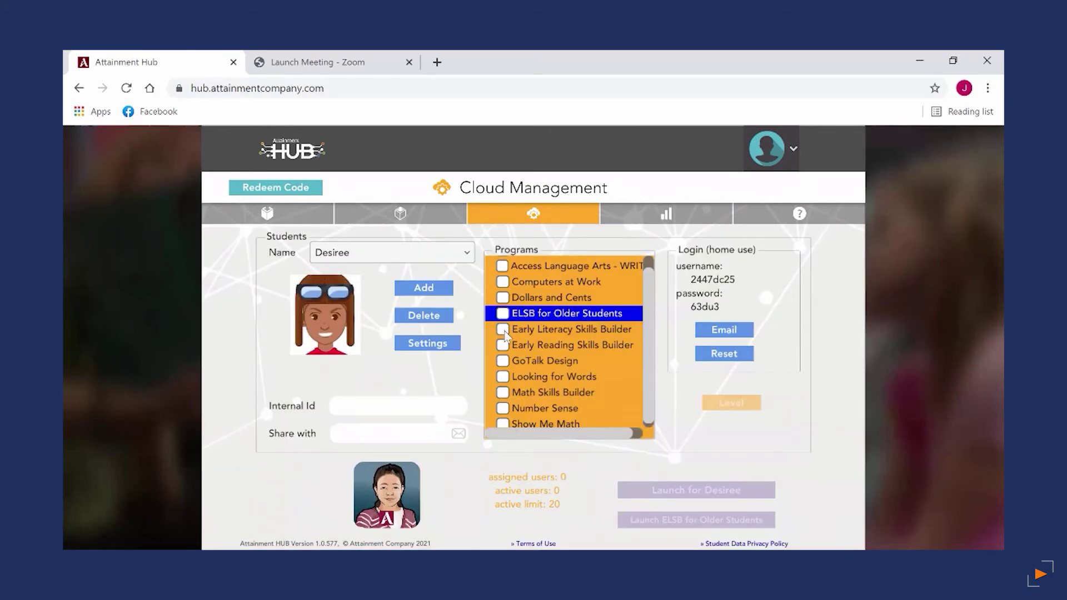
{"action": "left_click", "coordinate": [506, 298]}
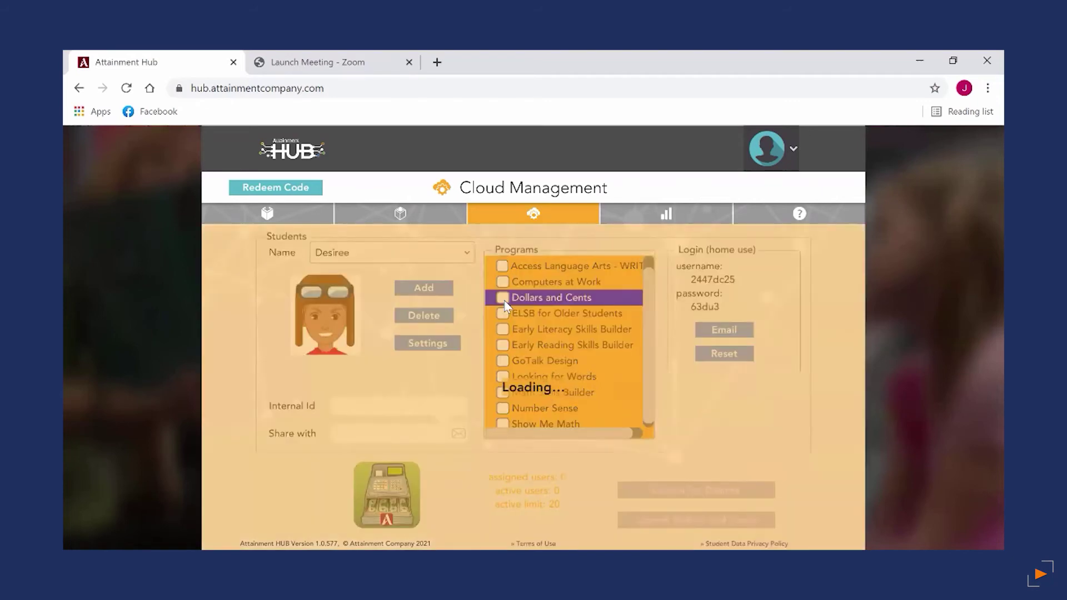
{"action": "left_click", "coordinate": [503, 299]}
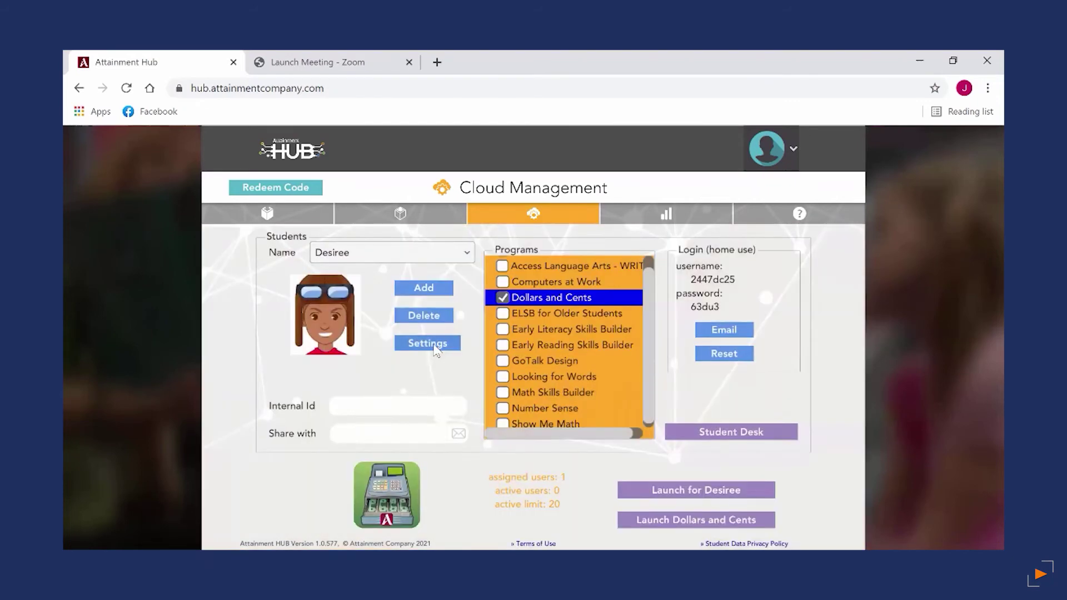
{"action": "left_click", "coordinate": [435, 346]}
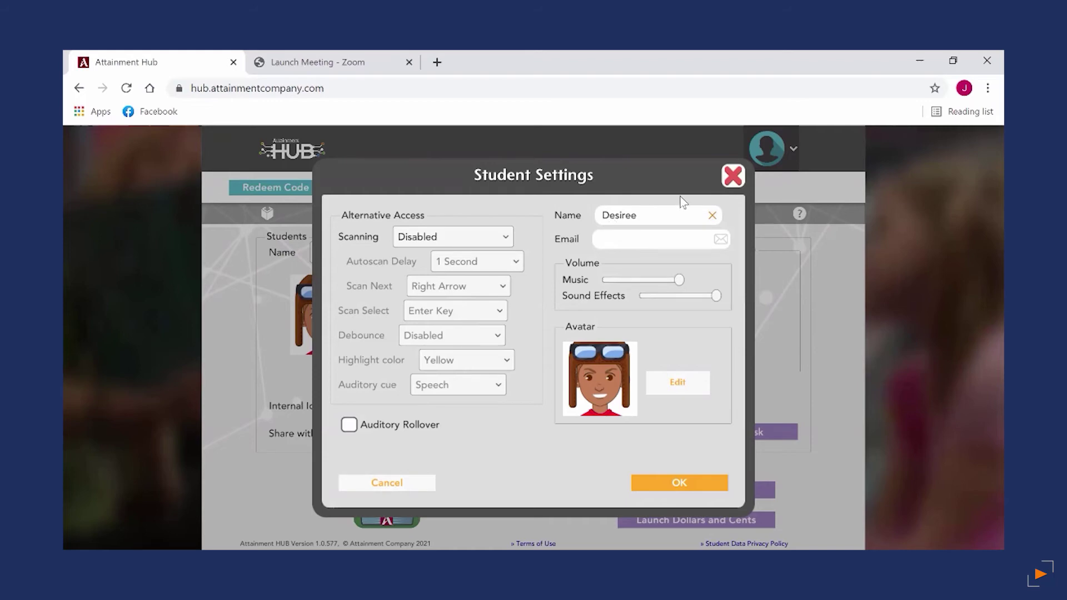
- Close the Student Settings dialog, leaving the student desk with Dollars and Cents available
{"action": "left_click", "coordinate": [733, 175]}
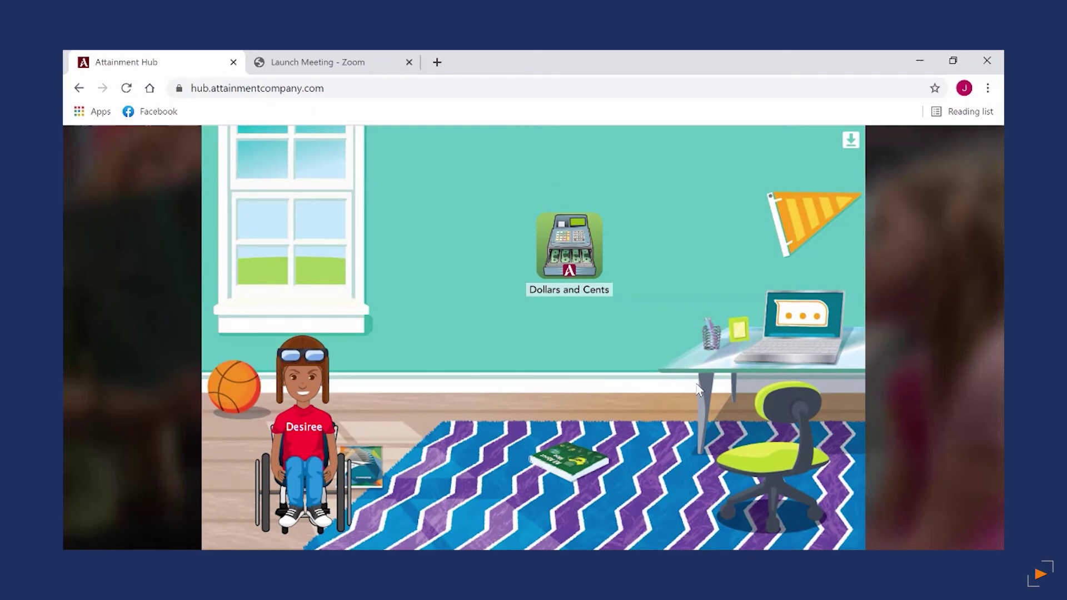
- Launch Dollars and Cents from the student desk, then log back in to Attainment HUB
{"action": "left_click", "coordinate": [590, 250]}
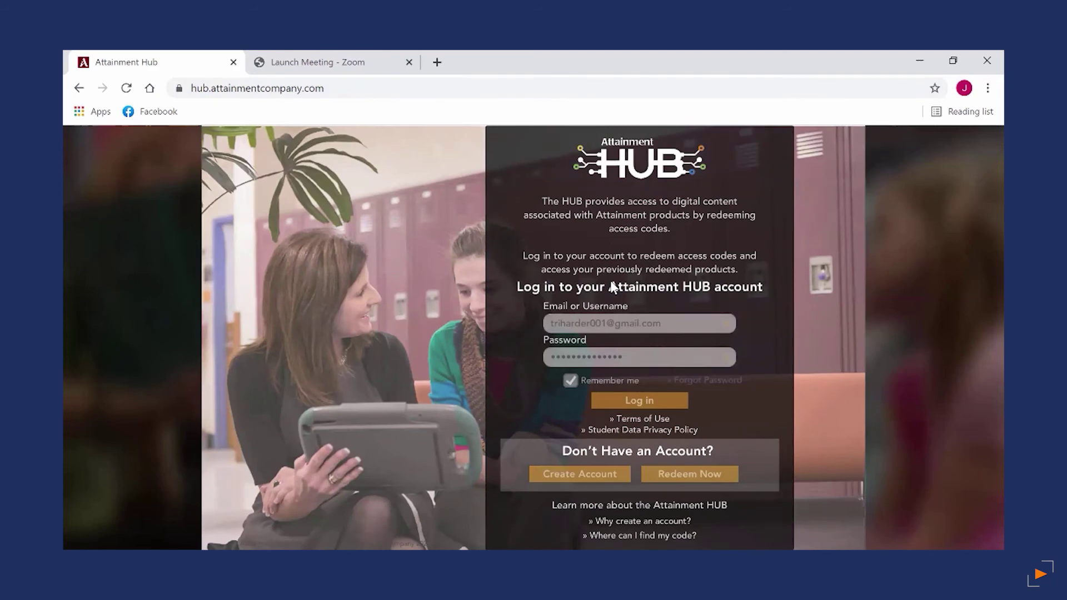
{"action": "left_click", "coordinate": [639, 400]}
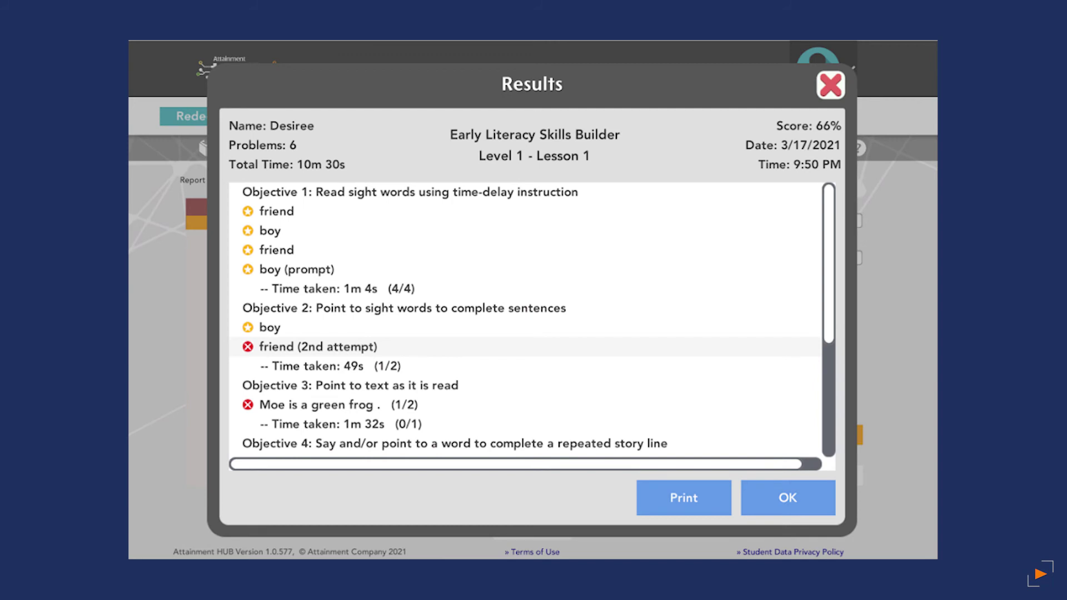
- Scroll through the student's Early Literacy Skills Builder lesson results in the Results report
{"action": "scroll", "coordinate": [525, 320], "scroll_direction": "down", "scroll_amount": 5}
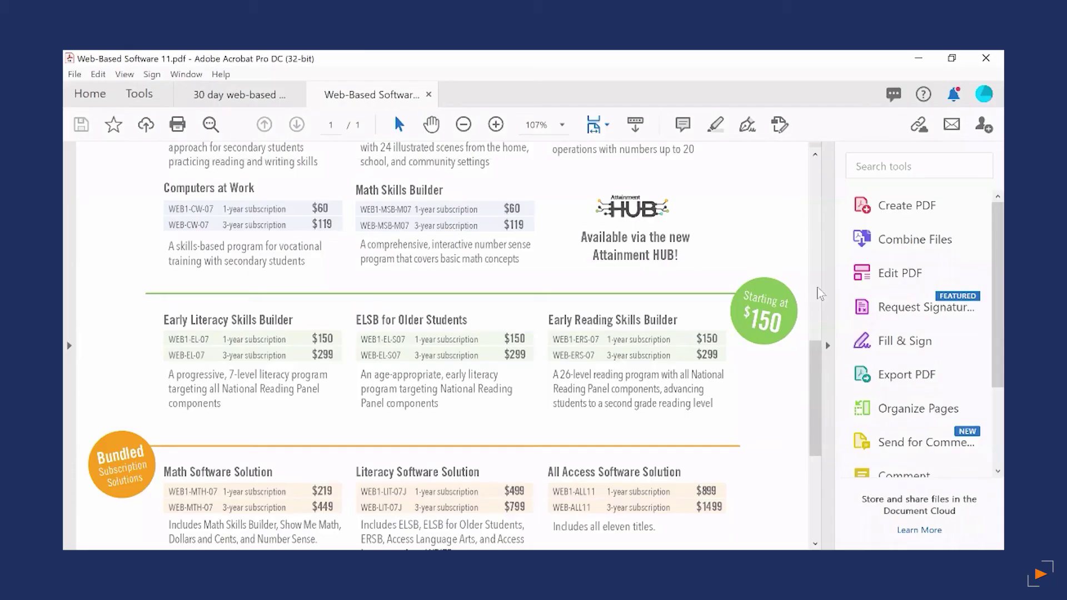
- Scroll the Web-Based Software price list from its header down to the Starting at $150 Early Literacy section
{"action": "scroll", "coordinate": [818, 293], "scroll_direction": "up", "scroll_amount": 3}
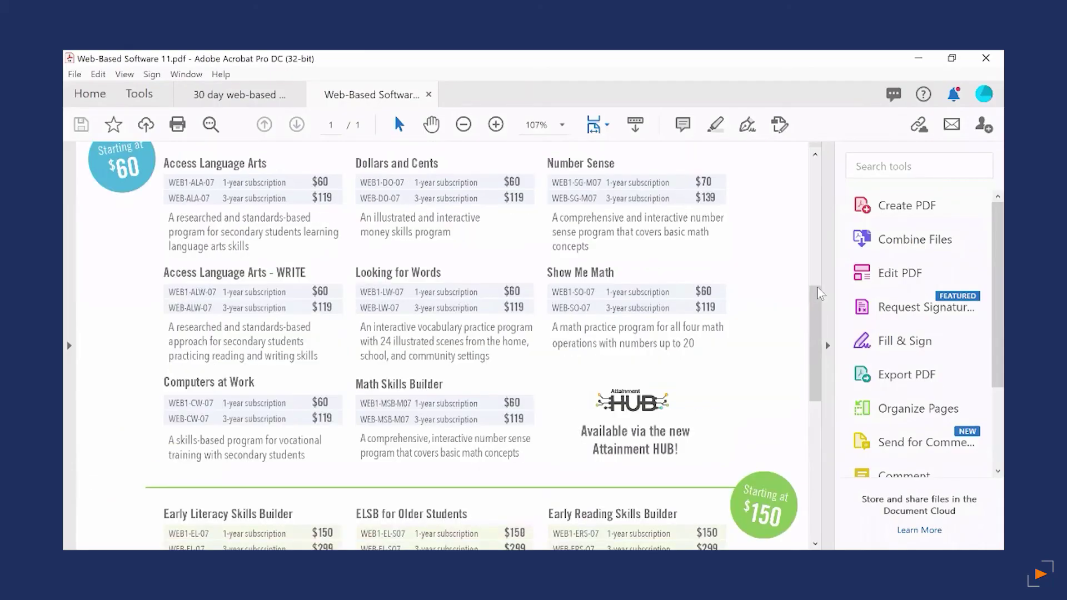
{"action": "scroll", "coordinate": [818, 292], "scroll_direction": "up", "scroll_amount": 5}
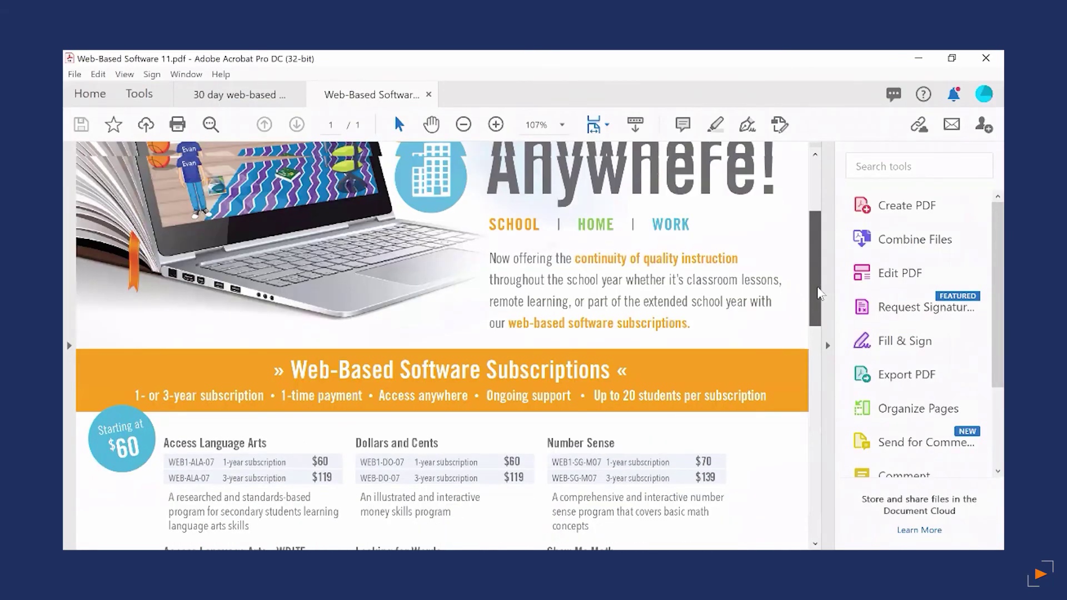
{"action": "scroll", "coordinate": [819, 292], "scroll_direction": "up", "scroll_amount": 3}
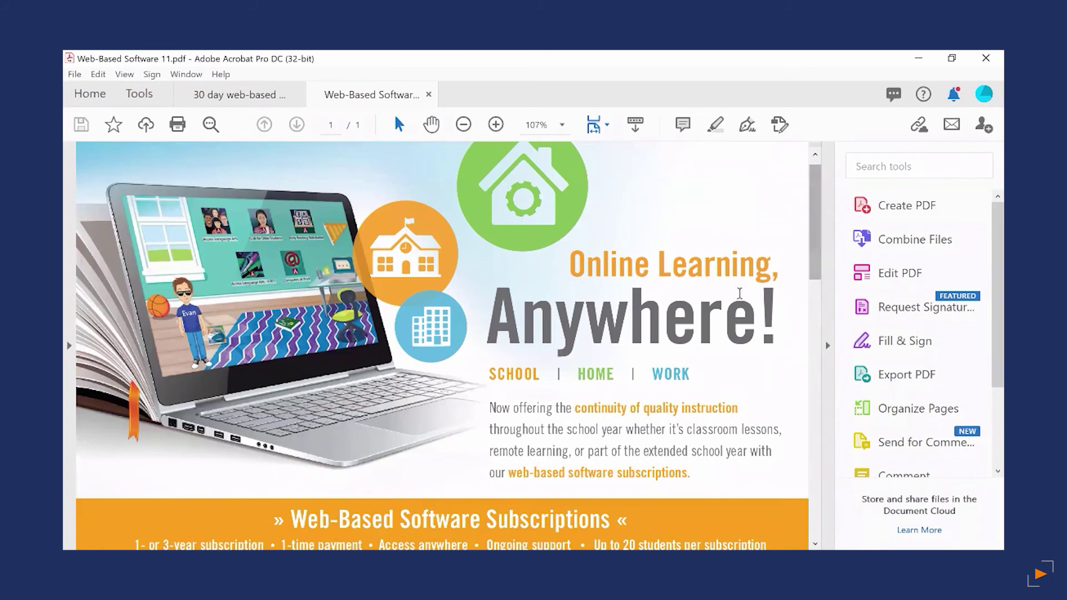
{"action": "scroll", "coordinate": [739, 293], "scroll_direction": "down", "scroll_amount": 5}
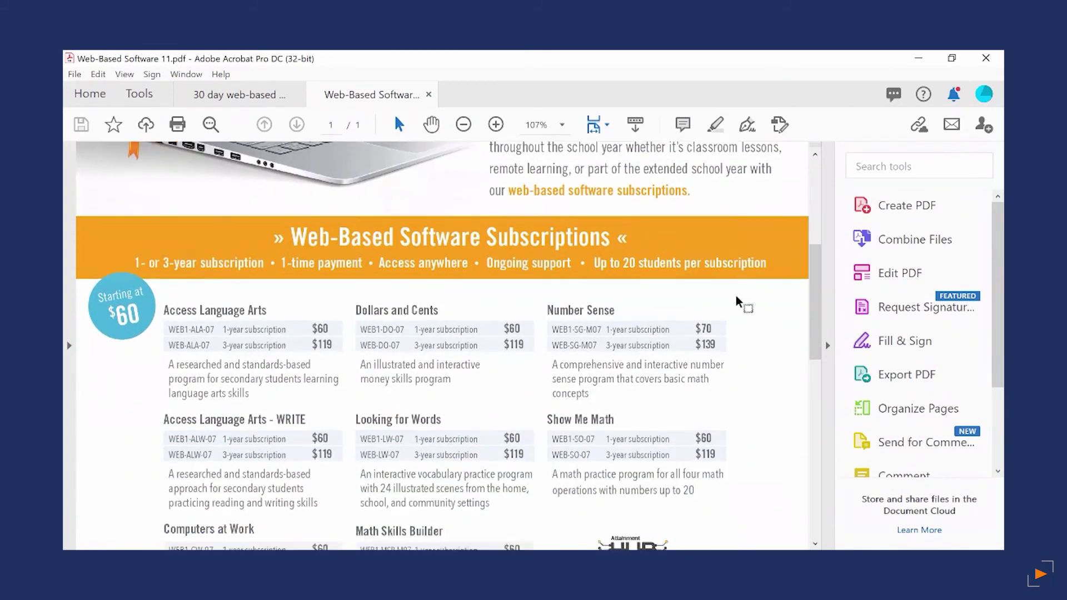
{"action": "scroll", "coordinate": [737, 300], "scroll_direction": "down", "scroll_amount": 2}
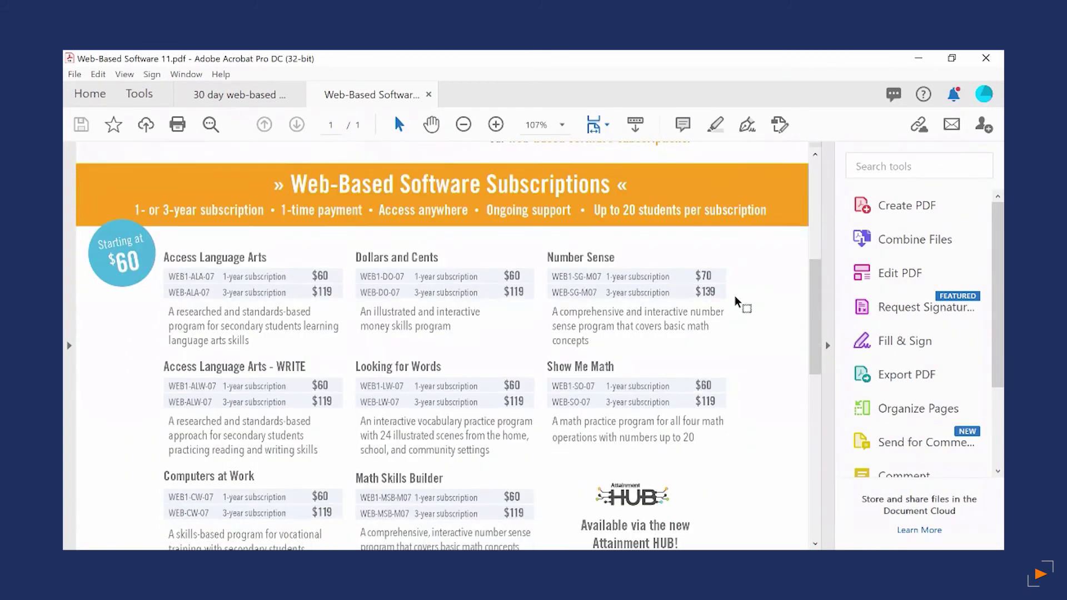
{"action": "scroll", "coordinate": [737, 303], "scroll_direction": "down", "scroll_amount": 1}
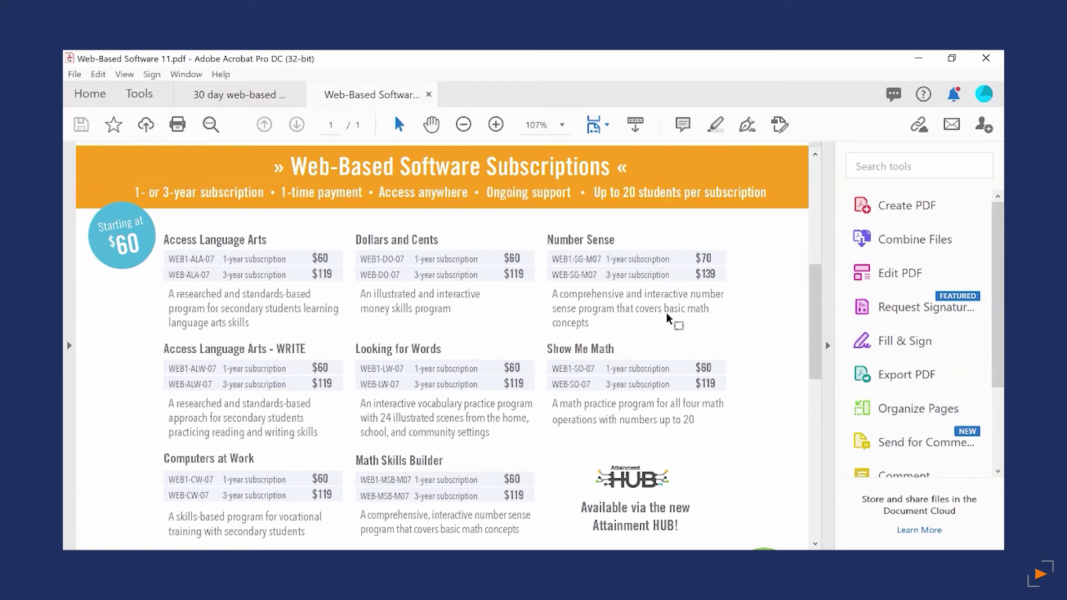
{"action": "scroll", "coordinate": [672, 311], "scroll_direction": "down", "scroll_amount": 5}
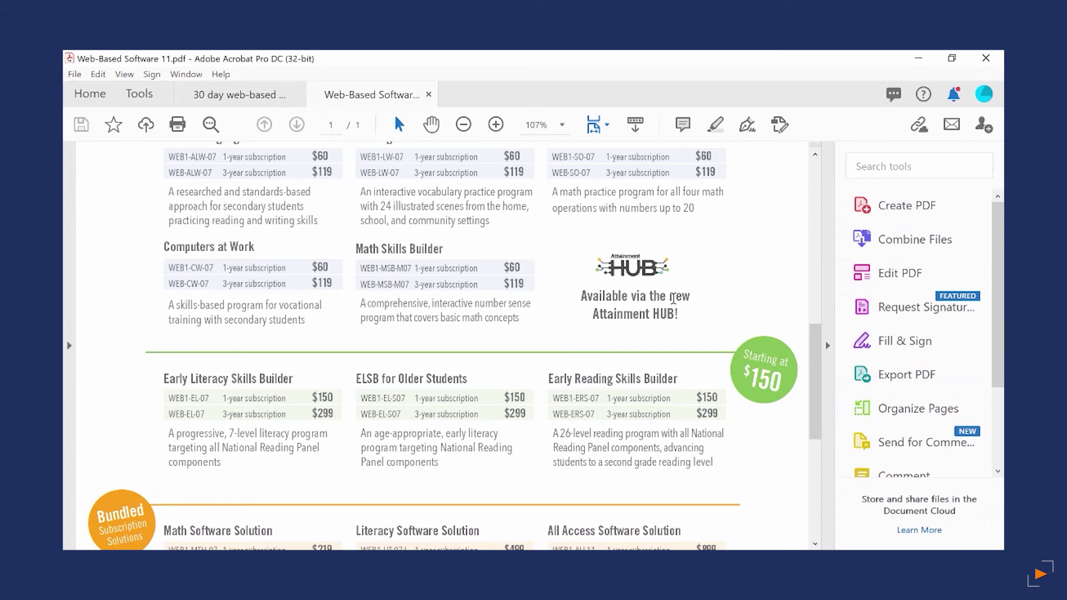
- Scroll down to the bundled subscription prices, including All Access at $899 and $1499, then back up
{"action": "scroll", "coordinate": [637, 380], "scroll_direction": "down", "scroll_amount": 5}
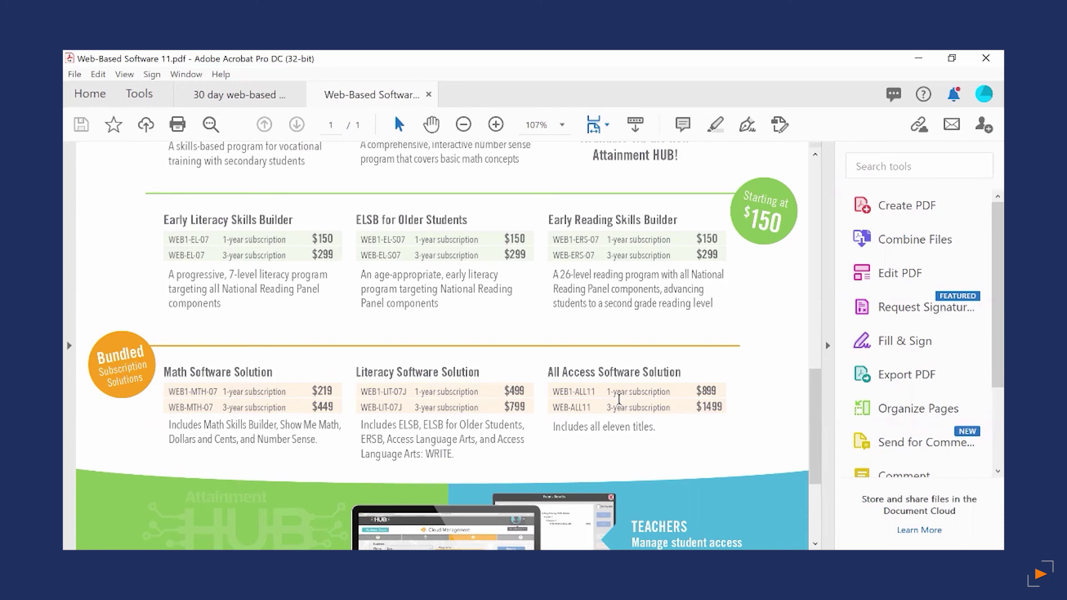
{"action": "scroll", "coordinate": [619, 399], "scroll_direction": "up", "scroll_amount": 5}
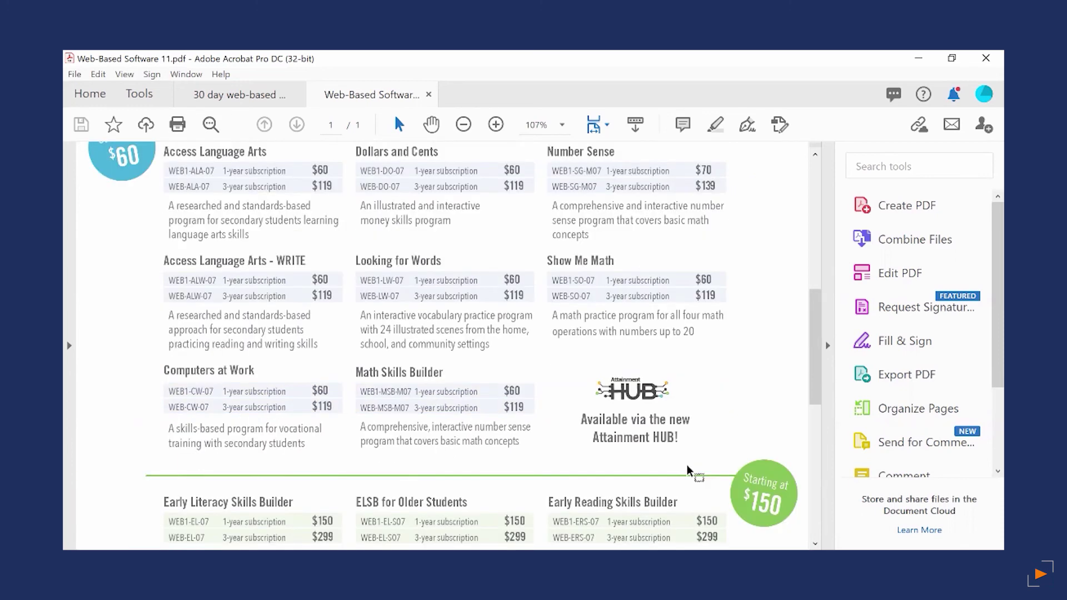
{"action": "scroll", "coordinate": [690, 475], "scroll_direction": "down", "scroll_amount": 3}
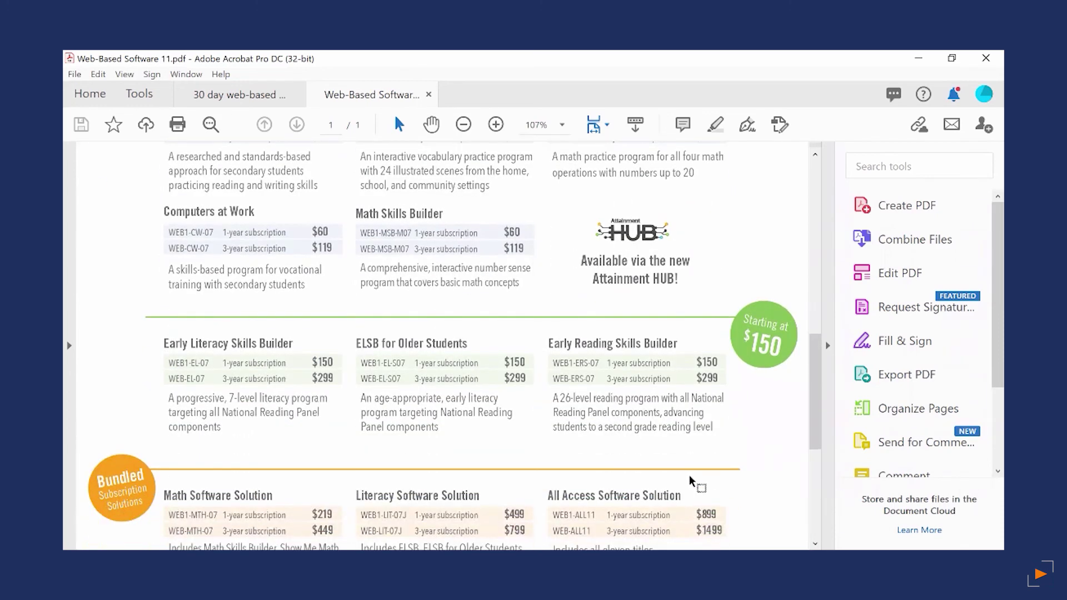